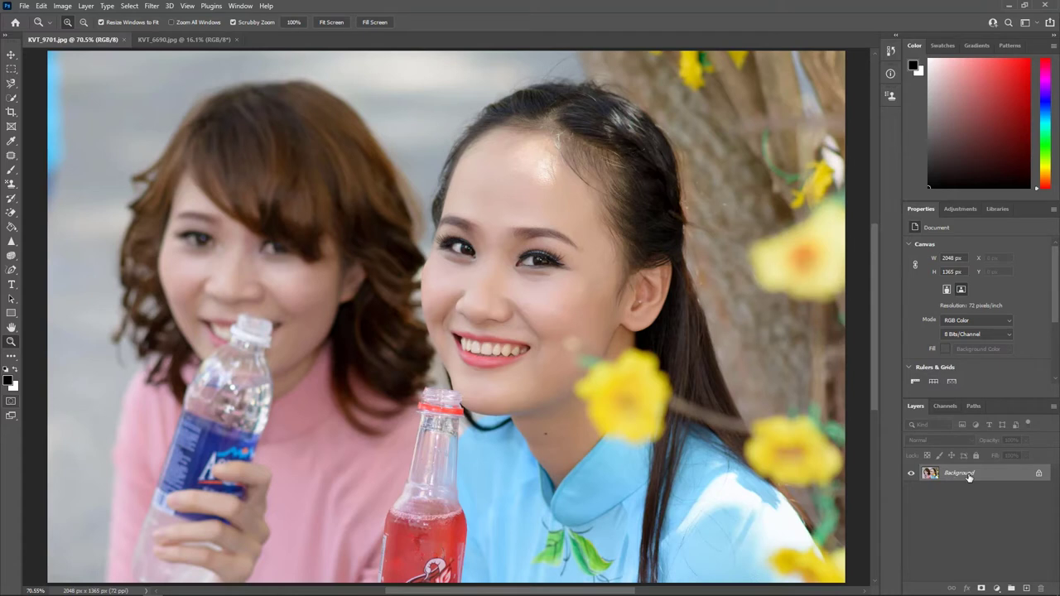
Create a Background copy layer and bring up the adjustment layer type list
drag(968, 477, 1026, 588)
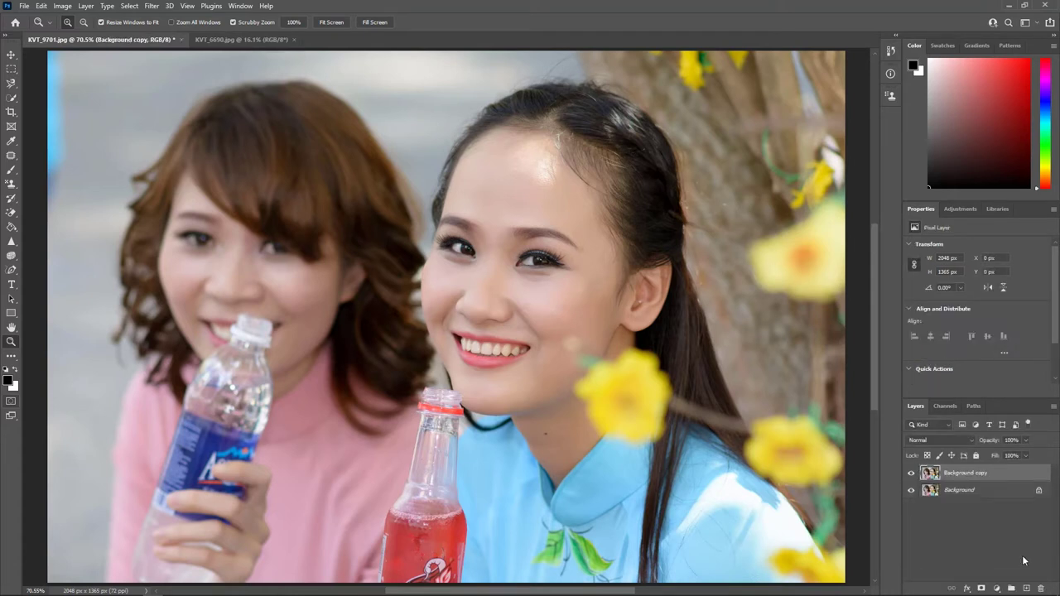
click(996, 589)
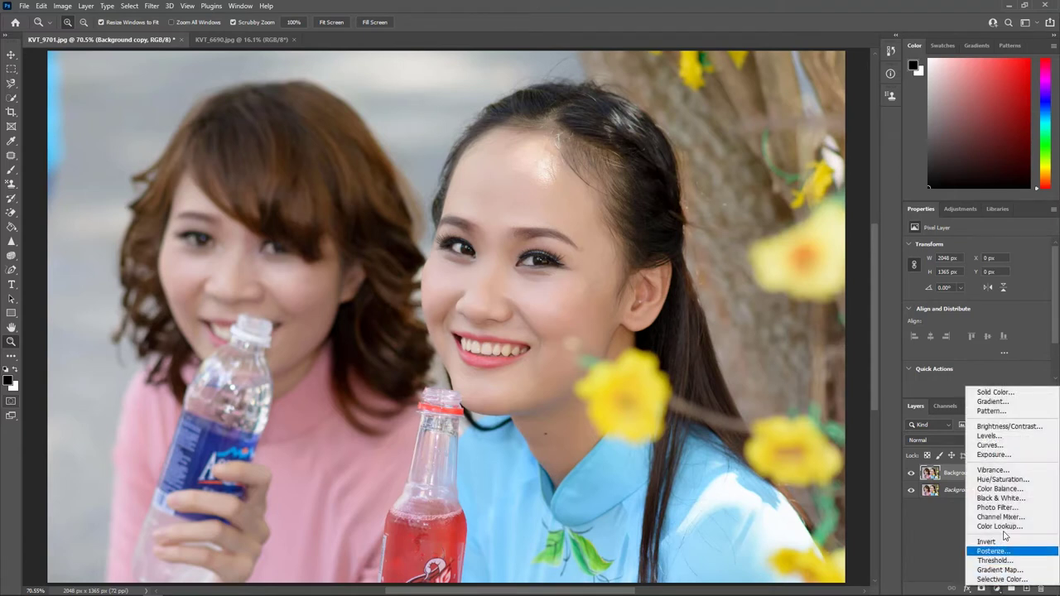
Add a Hue/Saturation layer at Saturation -25, Lightness +8, with its mask selected
click(1002, 480)
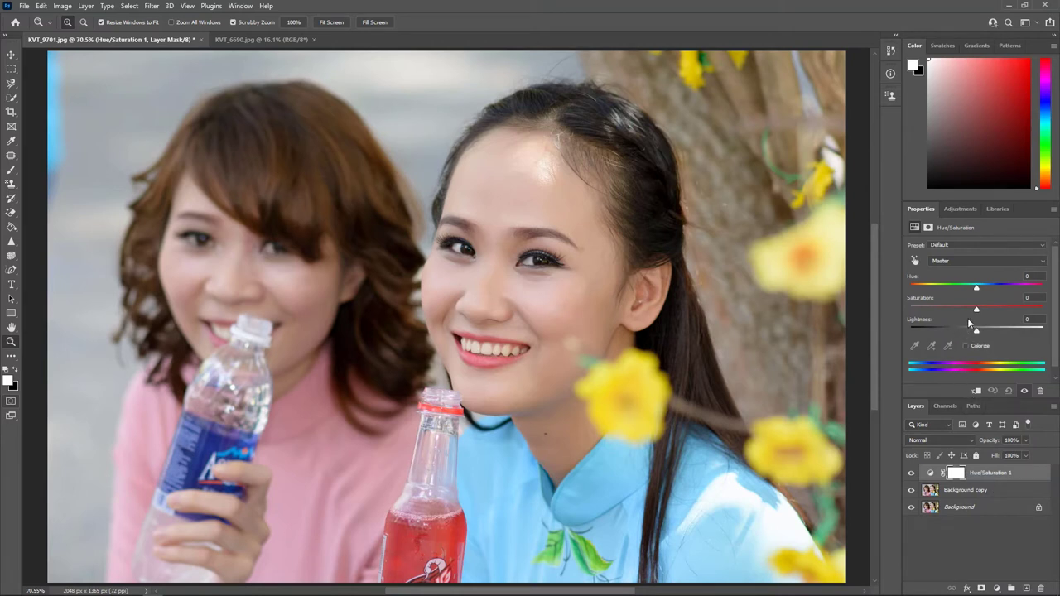
mouse_move(977, 311)
mouse_down()
mouse_move(960, 312)
mouse_move(982, 332)
mouse_up()
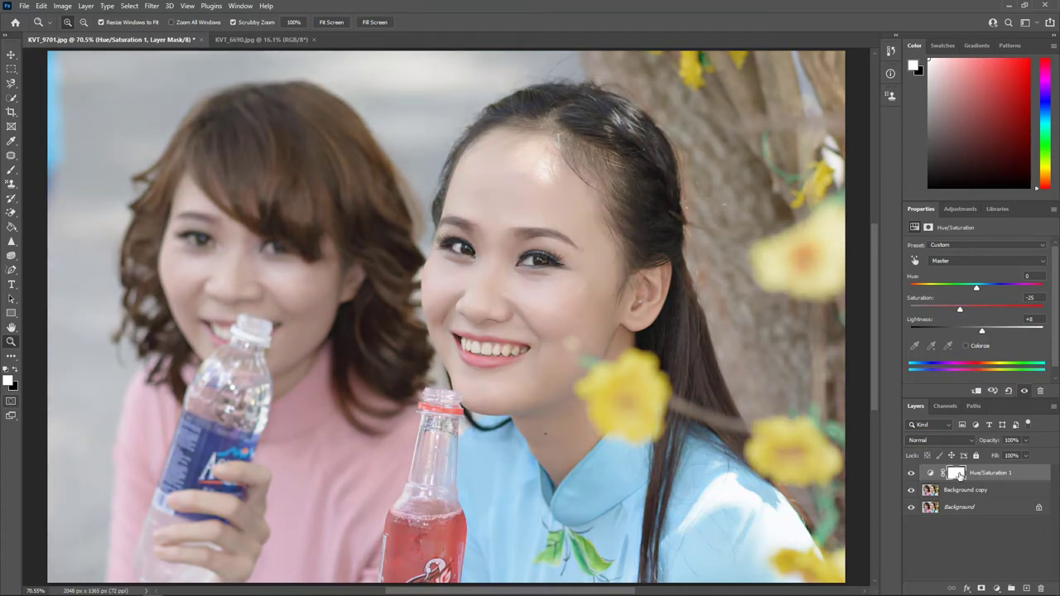
click(957, 473)
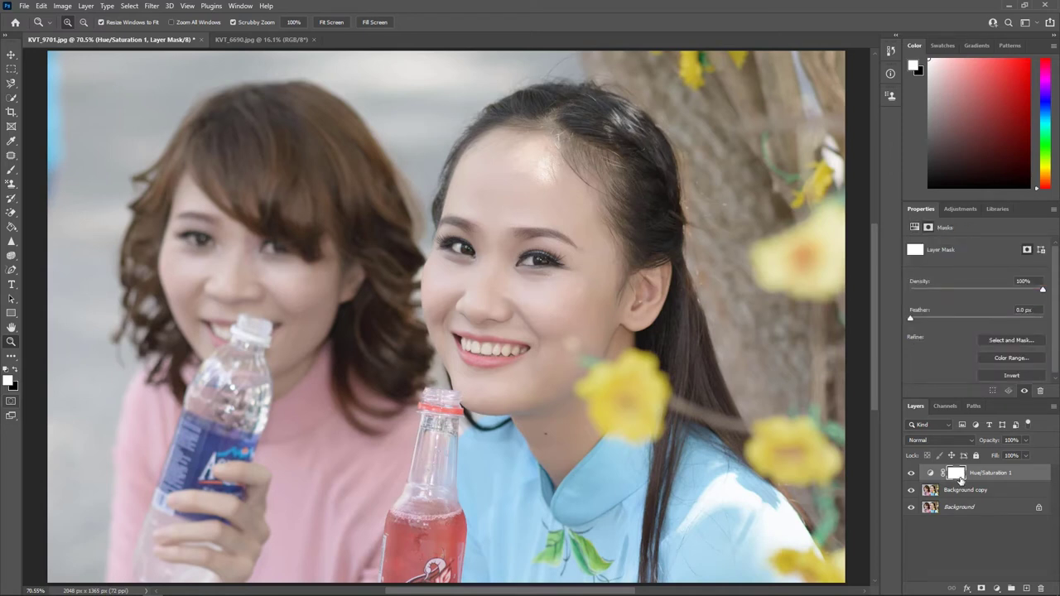
Invert the mask to black, zoom to the mouth, and prepare a soft 15 px white brush
key(ctrl+i)
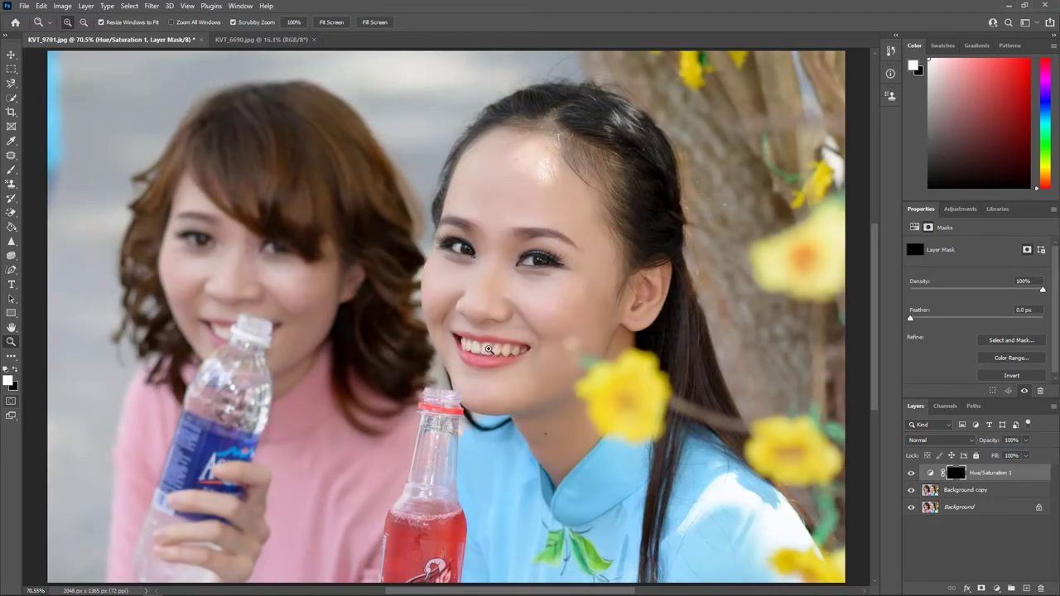
drag(489, 350, 553, 395)
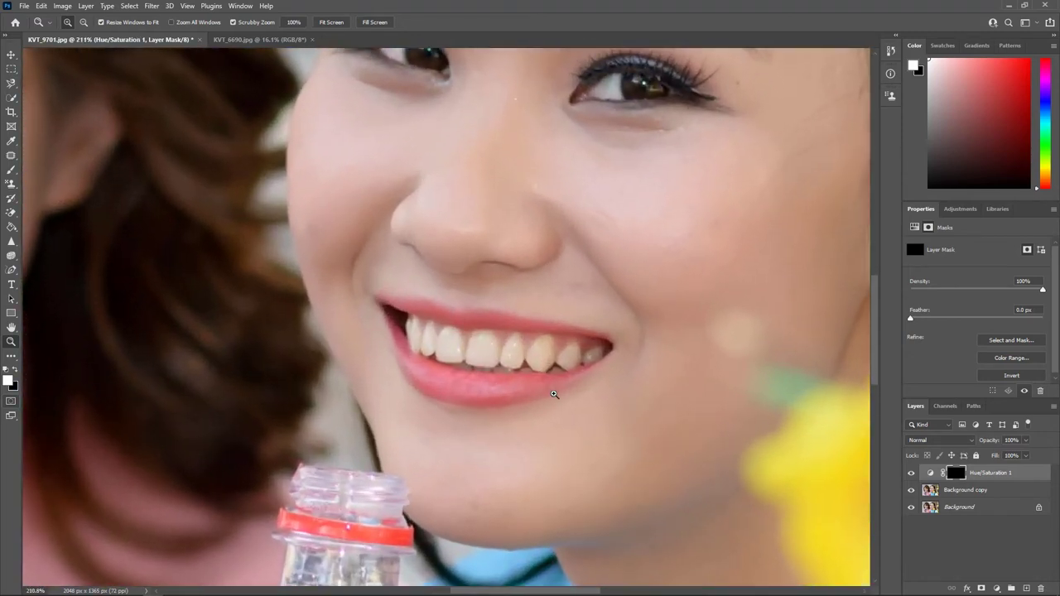
right_click(11, 170)
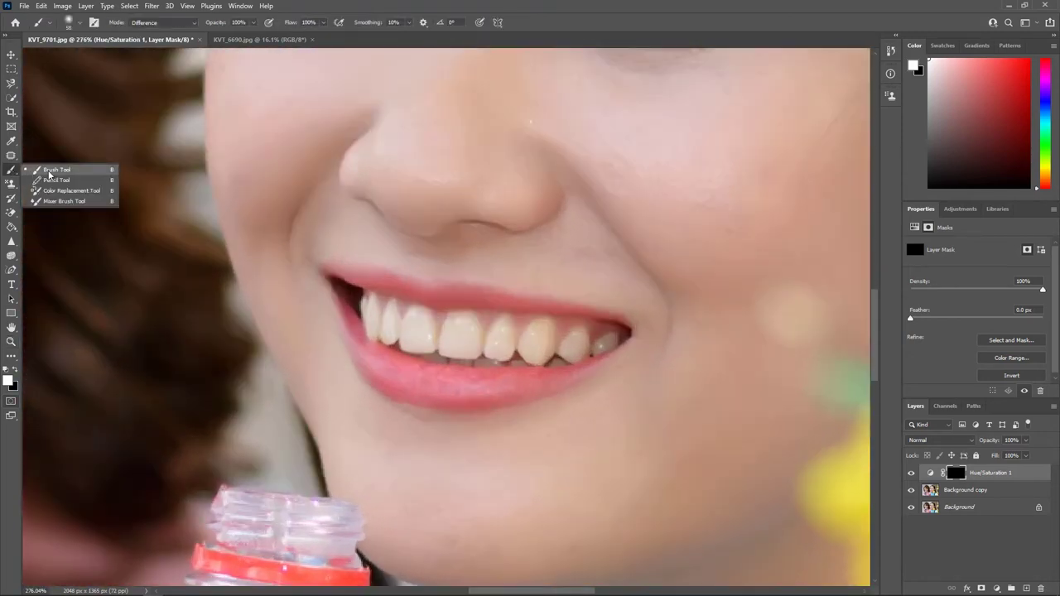
click(49, 174)
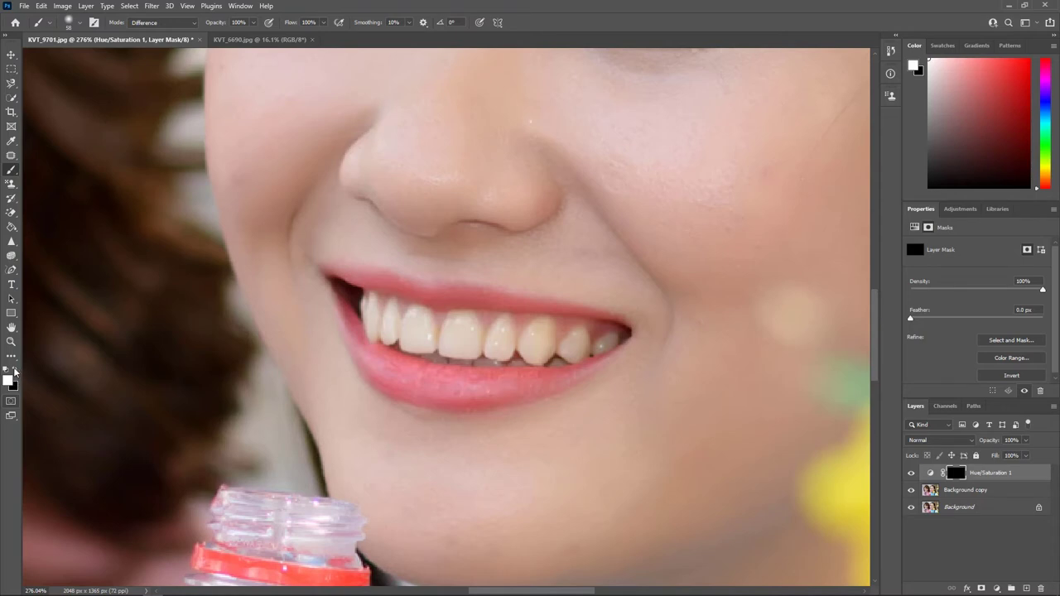
click(16, 373)
click(15, 373)
click(69, 23)
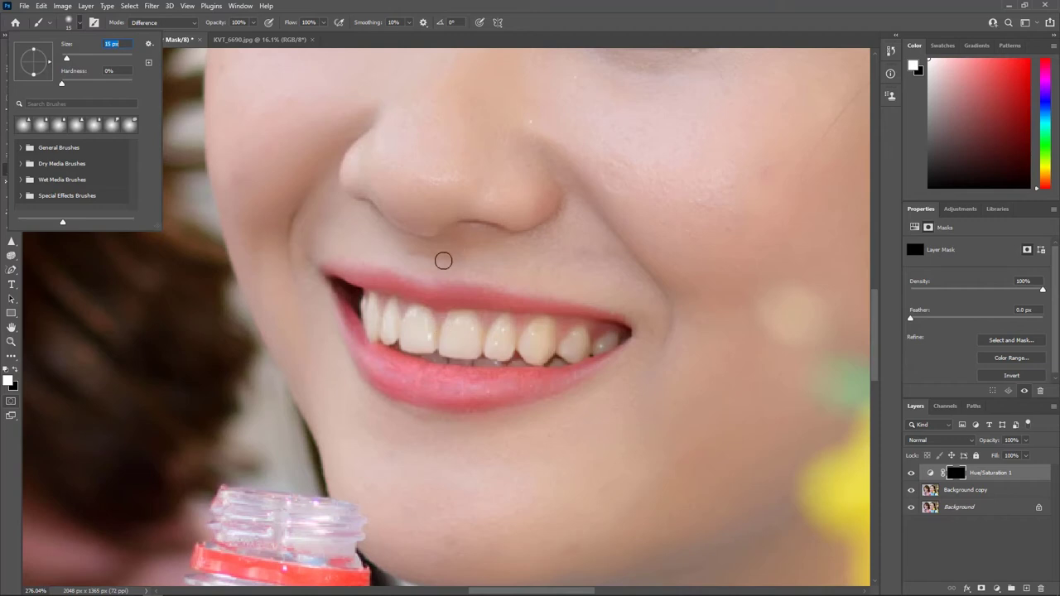
Paint white into the mask over the upper teeth, shrinking the brush to 9 px for edges
key(Return)
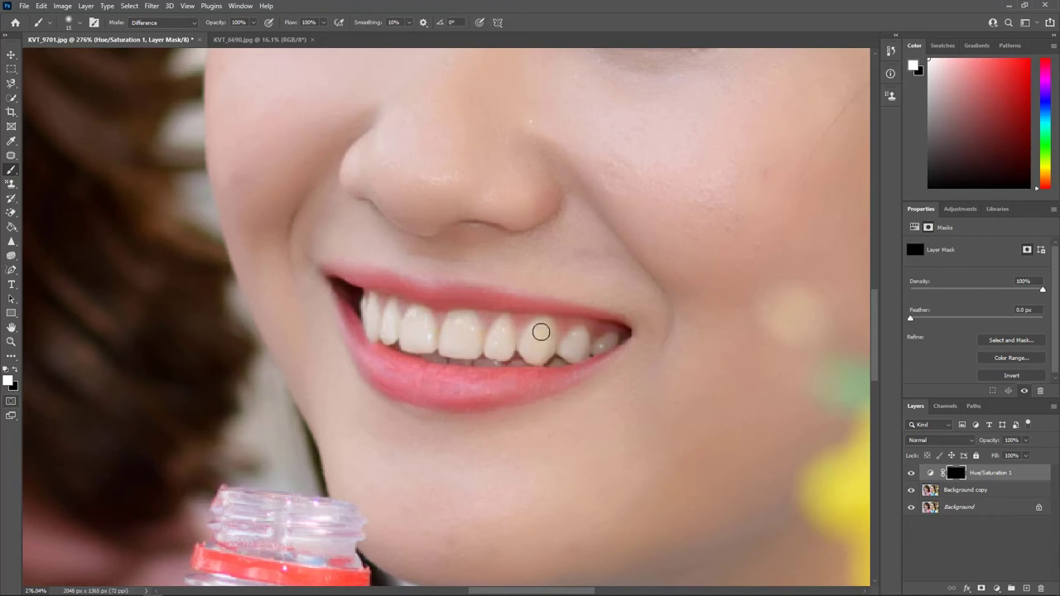
drag(540, 332, 445, 349)
click(80, 23)
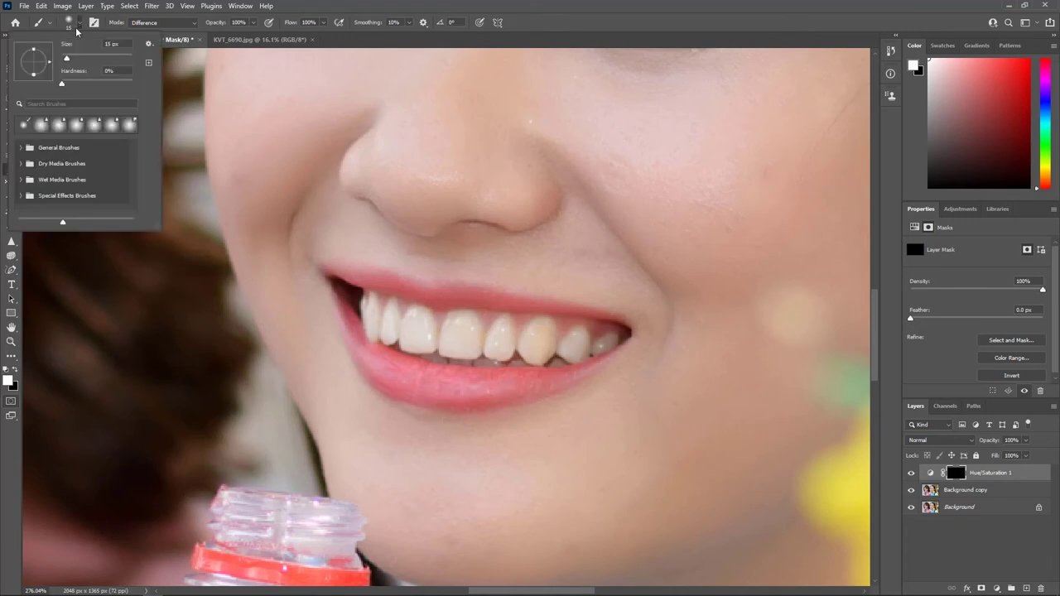
drag(66, 60, 64, 60)
click(478, 362)
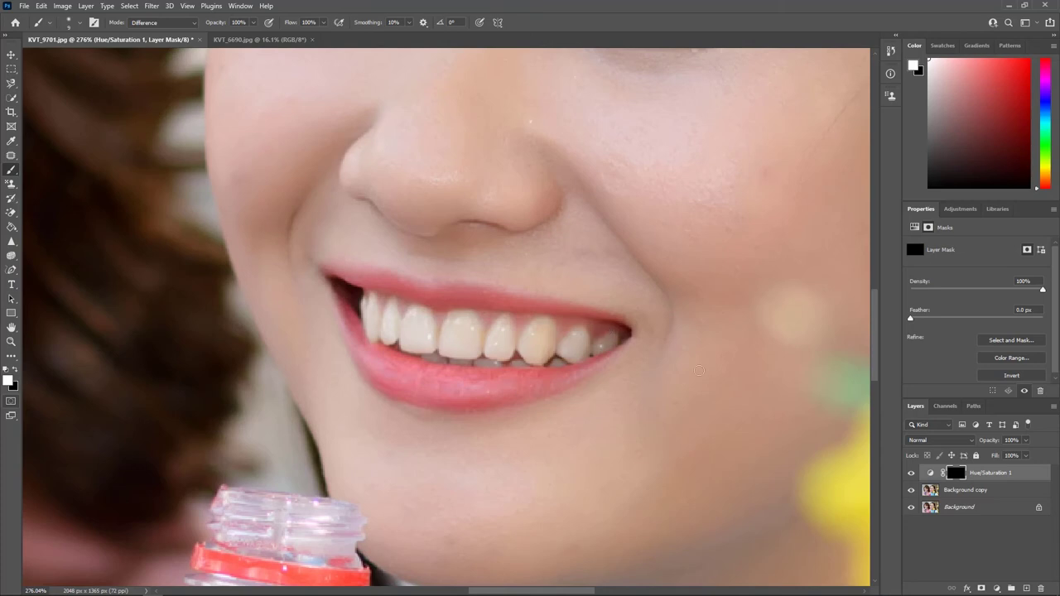
Toggle the adjustment off and on, then retune it to Saturation -38, Lightness +9
click(910, 475)
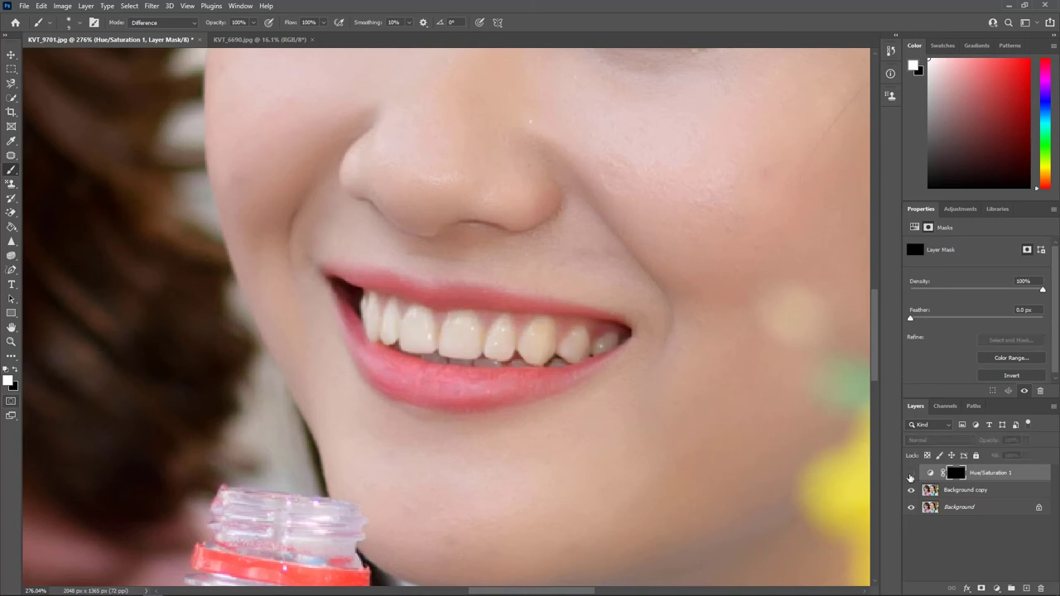
click(910, 475)
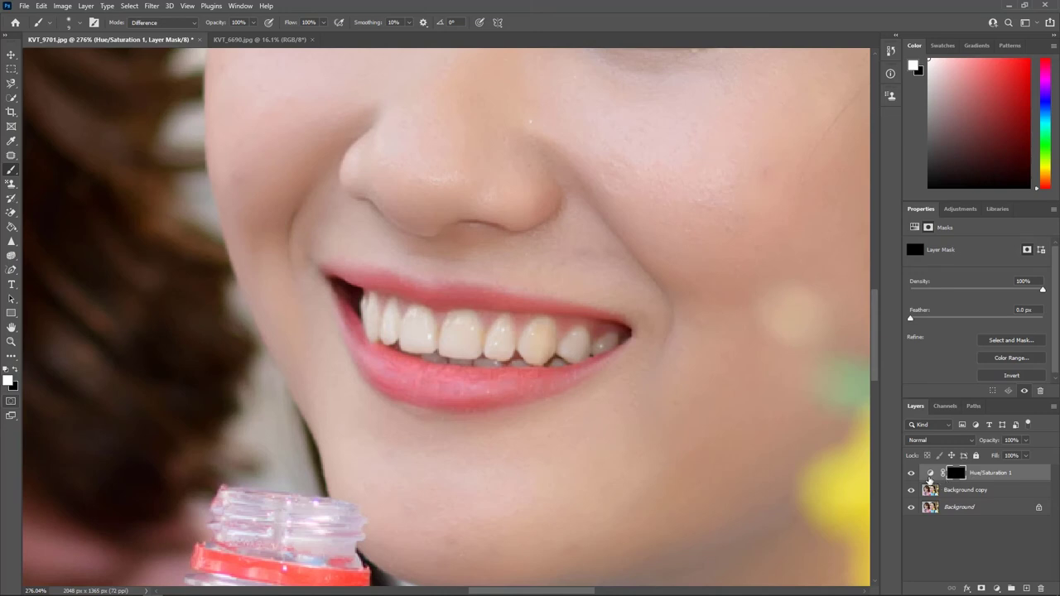
click(929, 476)
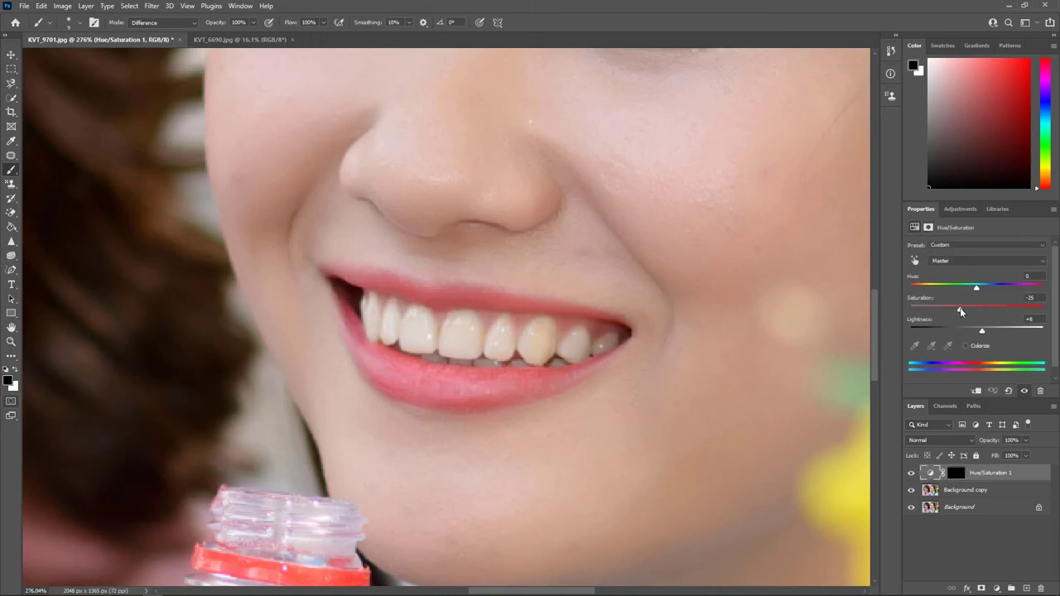
mouse_move(961, 309)
mouse_down()
mouse_move(951, 309)
mouse_move(986, 332)
mouse_up()
drag(984, 332, 982, 332)
Fit the portrait on screen and hide the Hue/Saturation 1 layer for a before view
key(z)
right_click(681, 266)
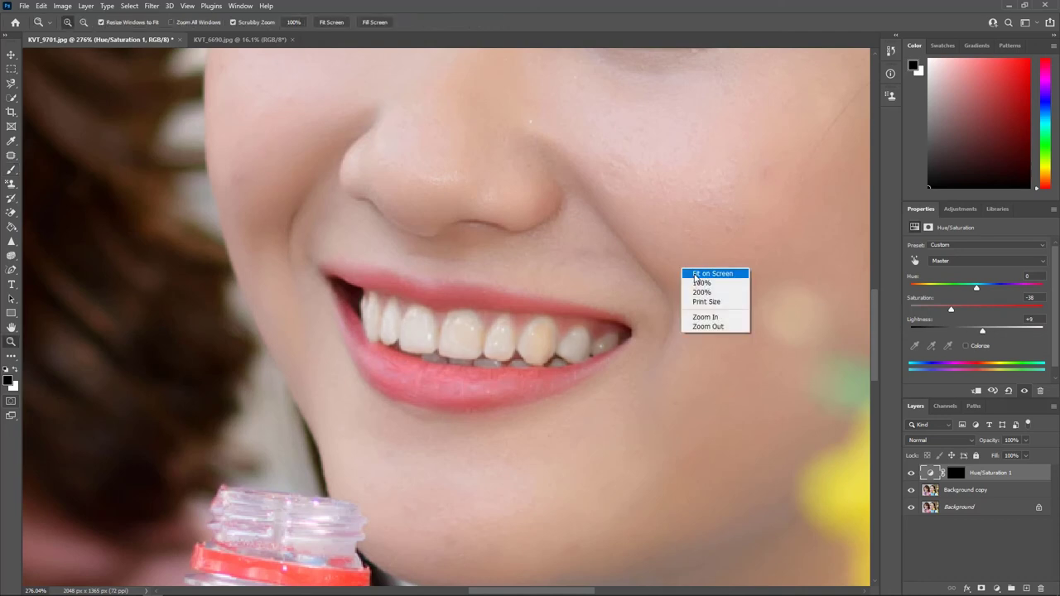
click(694, 273)
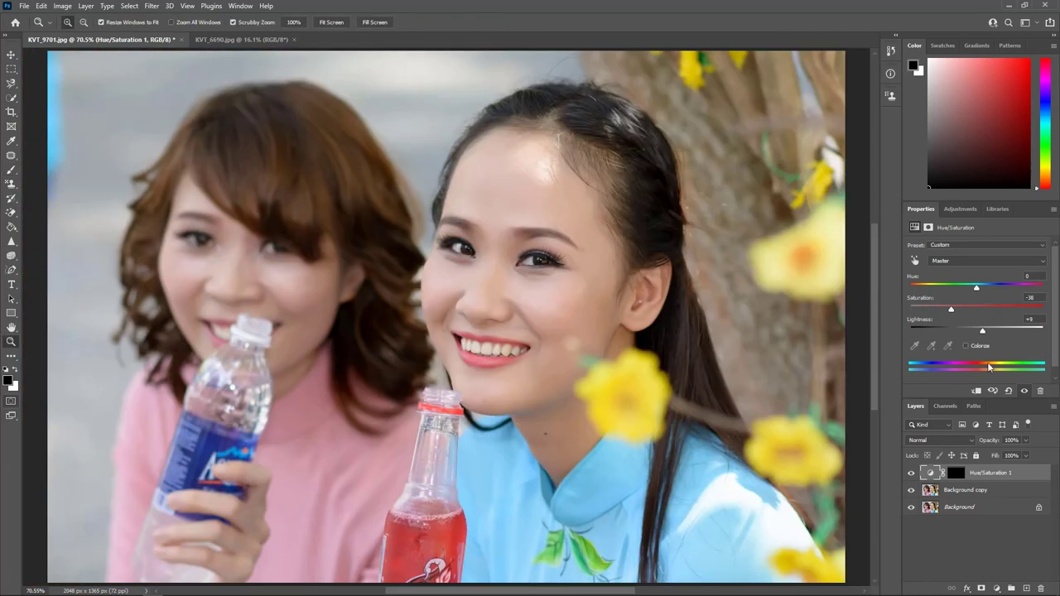
click(912, 472)
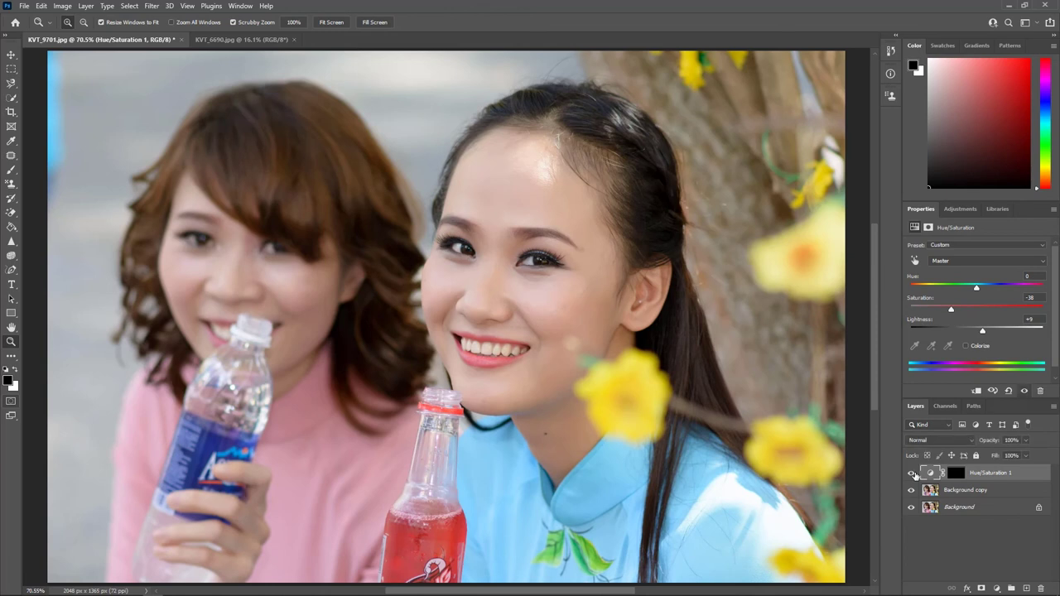